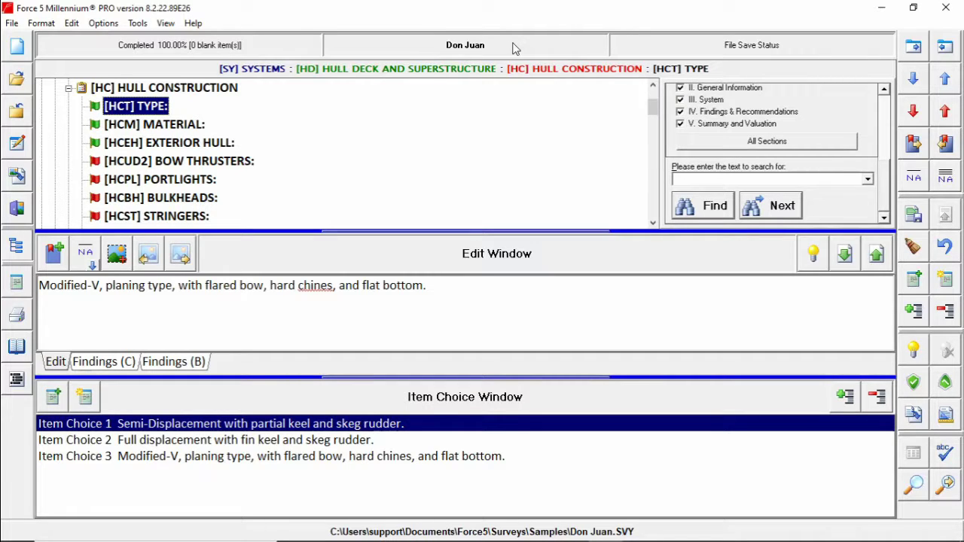
Step: Generate the full size Don Juan survey report as a PDF and dismiss the network notice
{"action": "left_click", "coordinate": [17, 315]}
{"action": "left_click", "coordinate": [210, 448]}
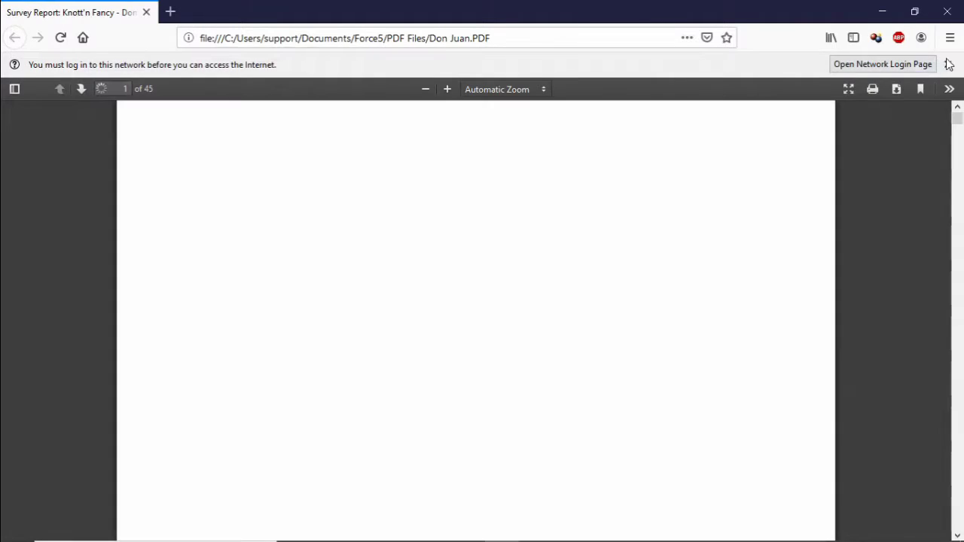
{"action": "left_click", "coordinate": [948, 58]}
Step: Zoom the report to 100%, scroll through it, and jump to Findings and Recommendations
{"action": "left_click", "coordinate": [425, 64]}
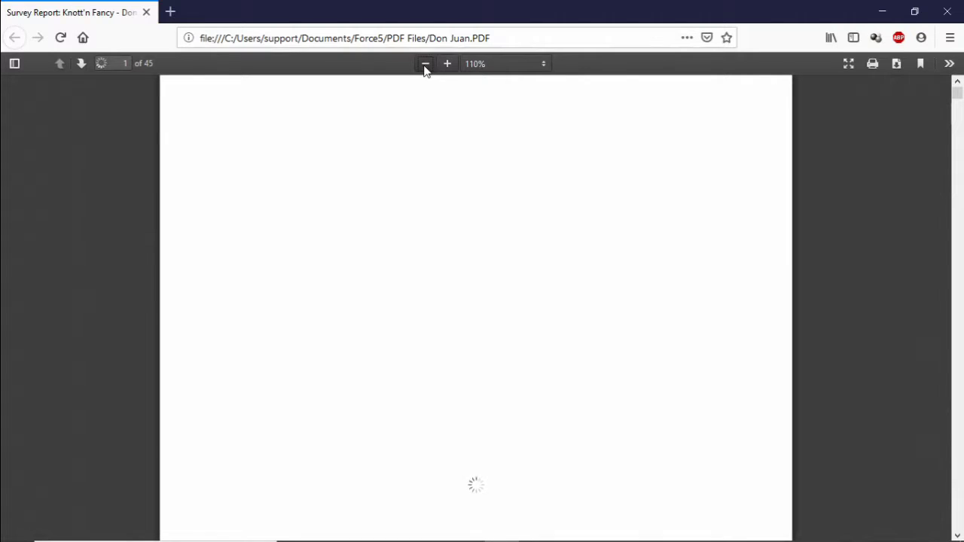
{"action": "left_click", "coordinate": [425, 64]}
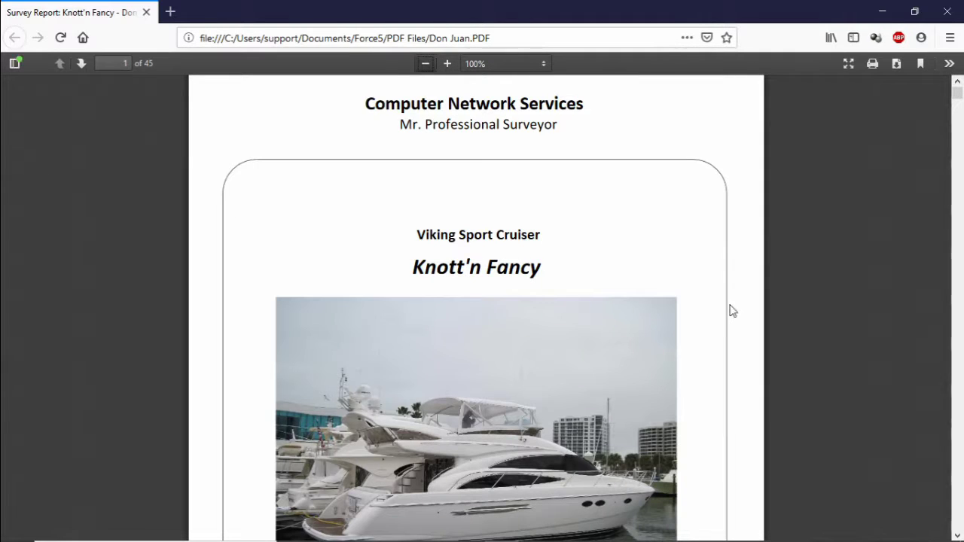
{"action": "scroll", "coordinate": [729, 309], "scroll_direction": "down", "scroll_amount": 3}
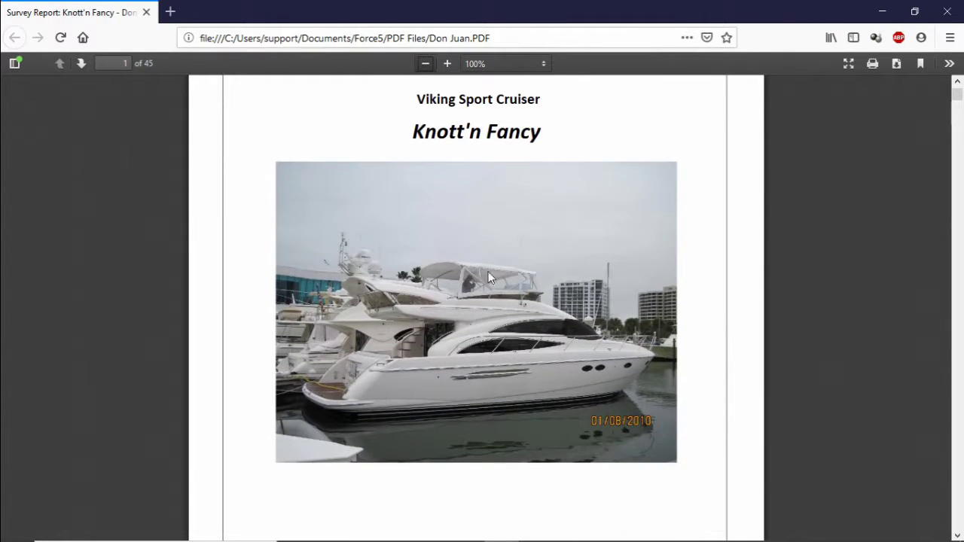
{"action": "scroll", "coordinate": [720, 321], "scroll_direction": "down", "scroll_amount": 12}
{"action": "scroll", "coordinate": [700, 330], "scroll_direction": "down", "scroll_amount": 15}
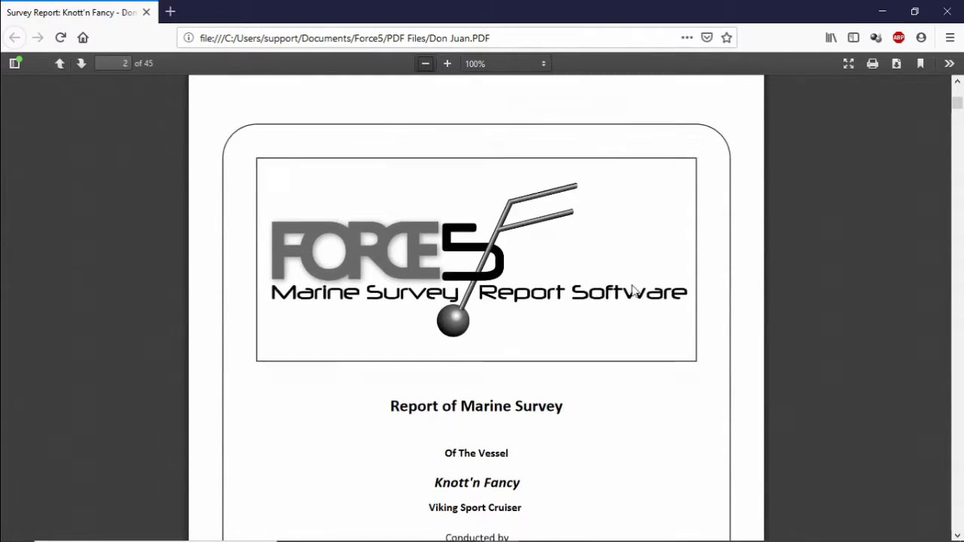
{"action": "scroll", "coordinate": [636, 291], "scroll_direction": "down", "scroll_amount": 5}
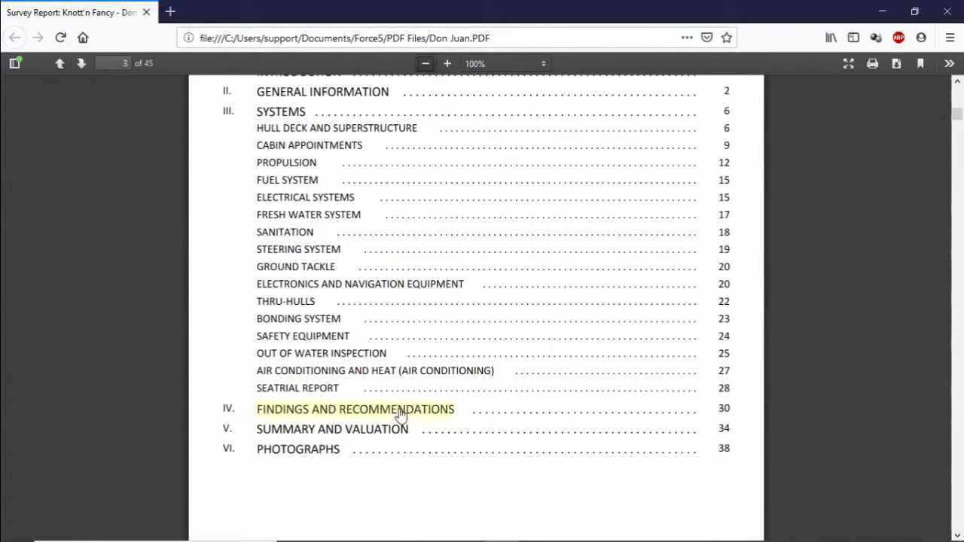
{"action": "left_click", "coordinate": [399, 410]}
{"action": "scroll", "coordinate": [562, 365], "scroll_direction": "down", "scroll_amount": 5}
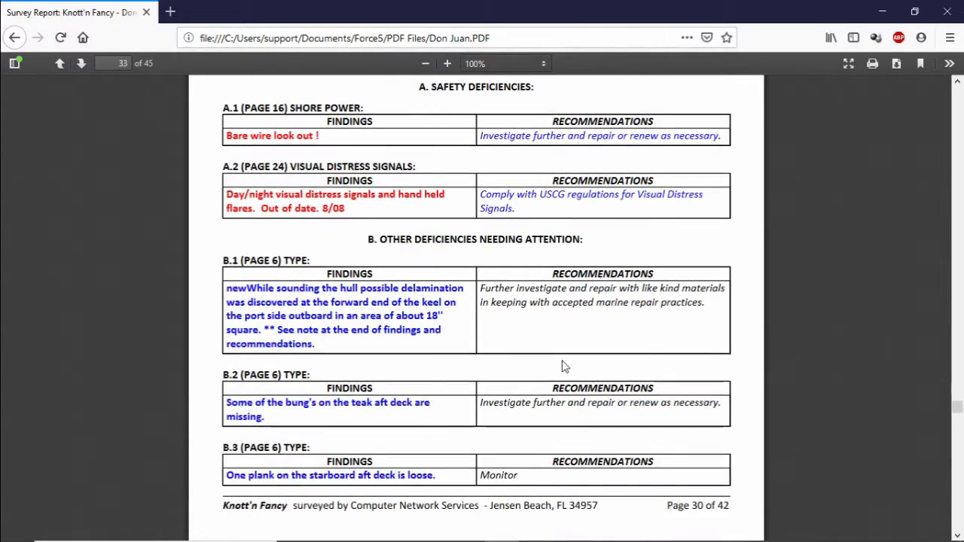
{"action": "key", "text": "alt+Left"}
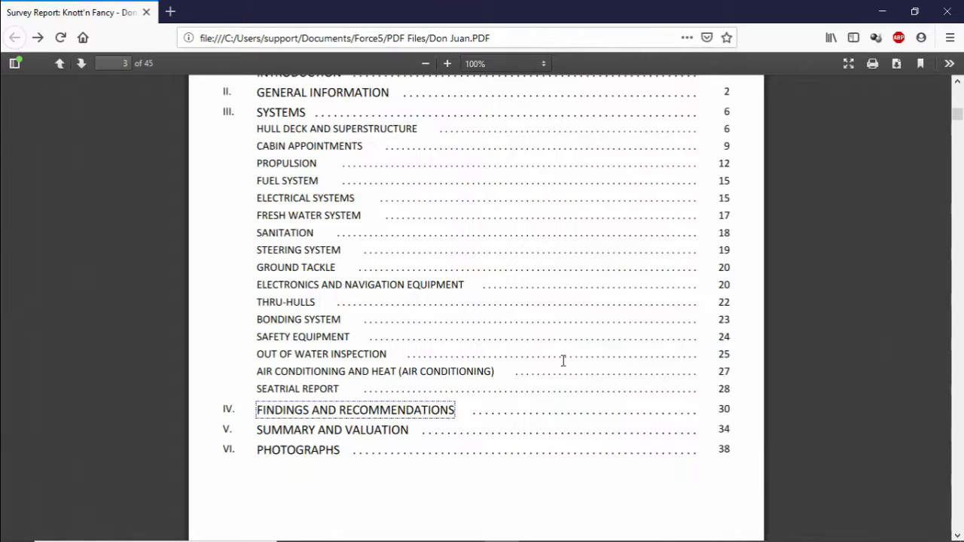
Step: Check the Photographs and Electrical Systems sections from the contents, then close the report
{"action": "left_click", "coordinate": [308, 454]}
{"action": "scroll", "coordinate": [488, 366], "scroll_direction": "up", "scroll_amount": 5}
{"action": "key", "text": "alt+Left"}
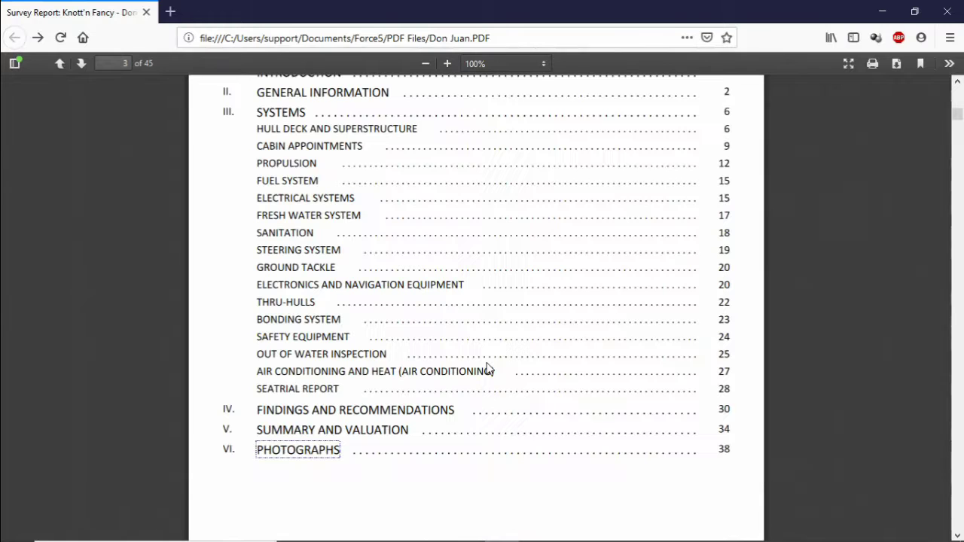
{"action": "left_click", "coordinate": [327, 197]}
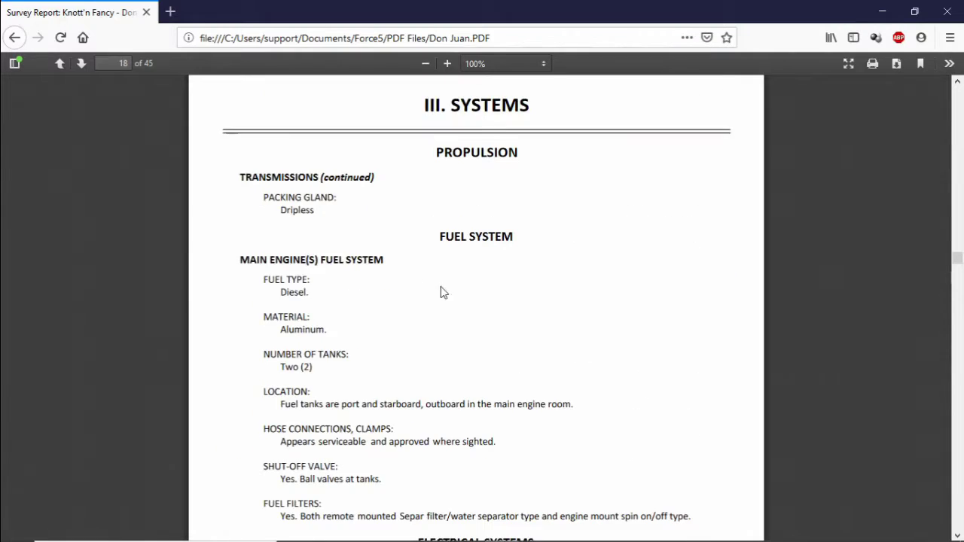
{"action": "scroll", "coordinate": [490, 302], "scroll_direction": "up", "scroll_amount": 1}
{"action": "scroll", "coordinate": [524, 315], "scroll_direction": "down", "scroll_amount": 5}
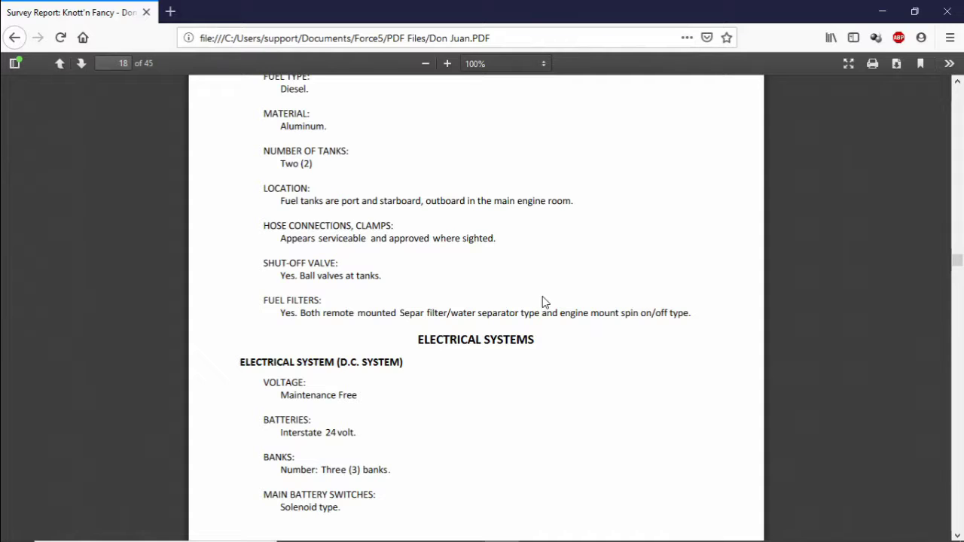
{"action": "left_click", "coordinate": [947, 11]}
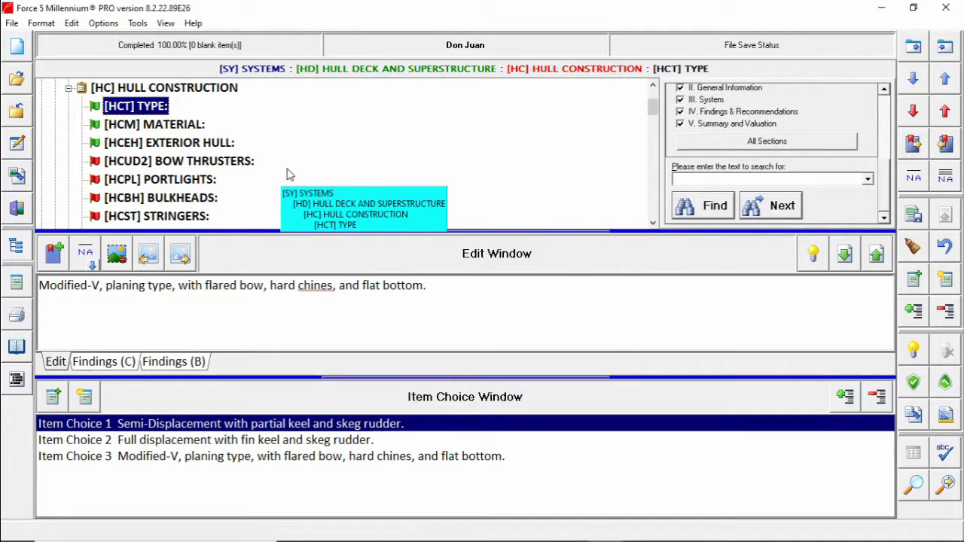
Step: Rename the Hull Construction category to HULL CONSTRUCTION (EDITED) in the heading layout settings
{"action": "left_click", "coordinate": [953, 412]}
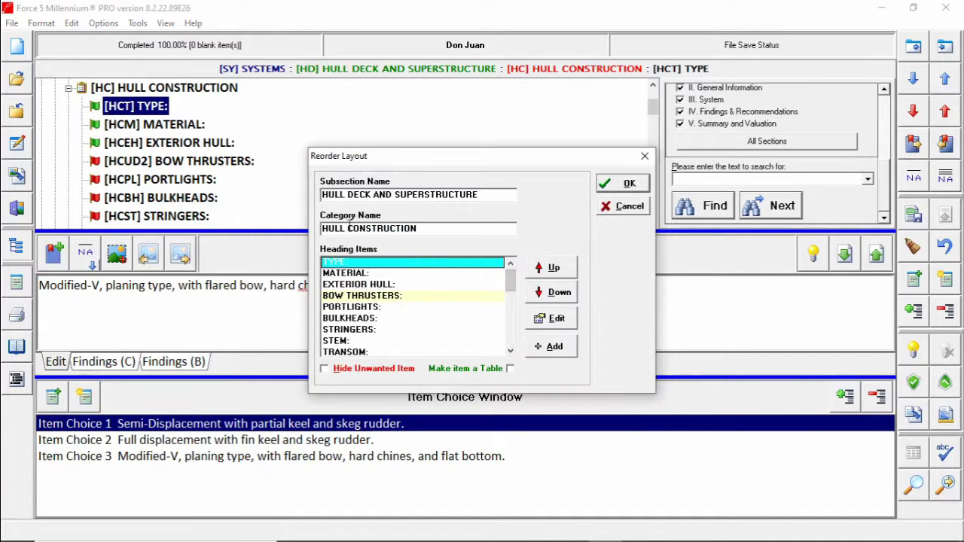
{"action": "left_click", "coordinate": [437, 227]}
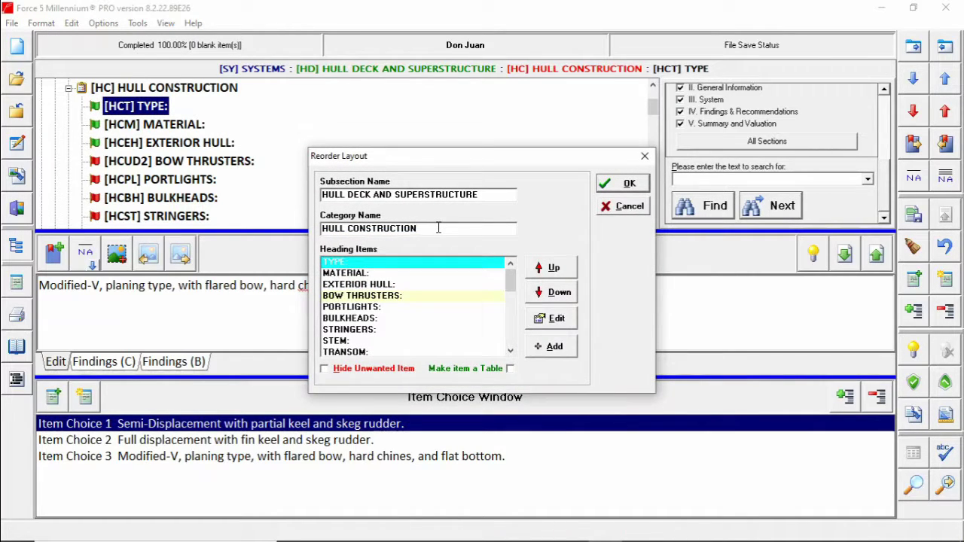
{"action": "type", "text": "(EDITED"}
Step: Move TYPE below MATERIAL, rename it TYPE(EDITED):, and apply the layout changes
{"action": "left_click", "coordinate": [383, 263]}
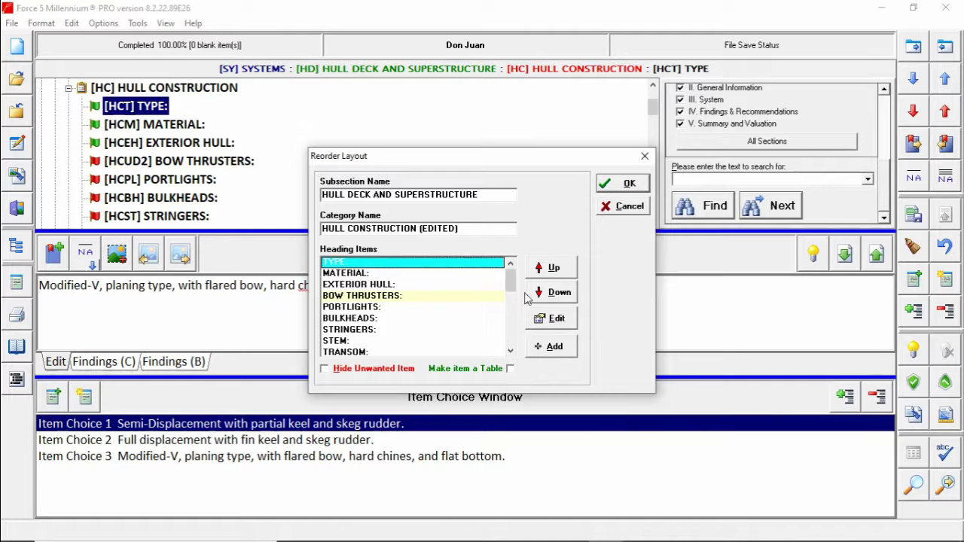
{"action": "left_click", "coordinate": [552, 299]}
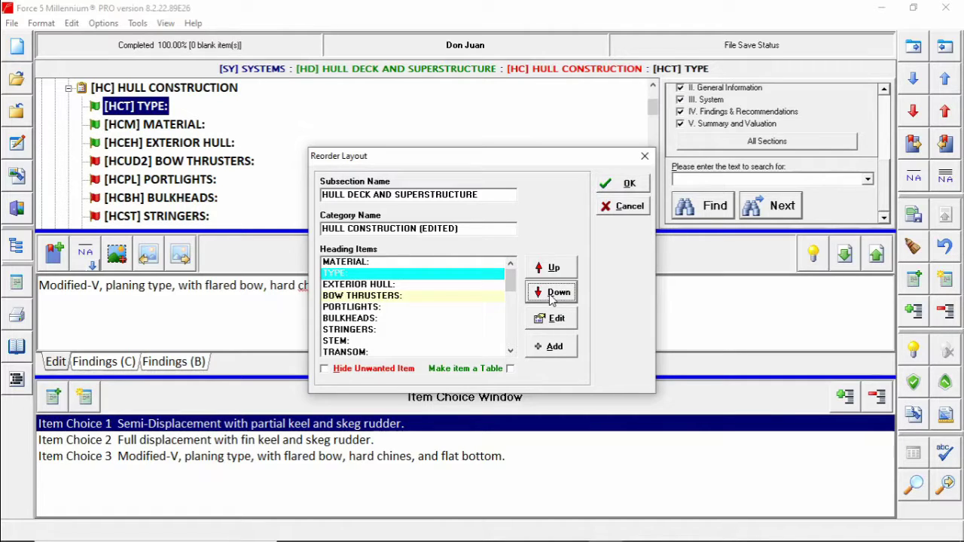
{"action": "left_click", "coordinate": [558, 320]}
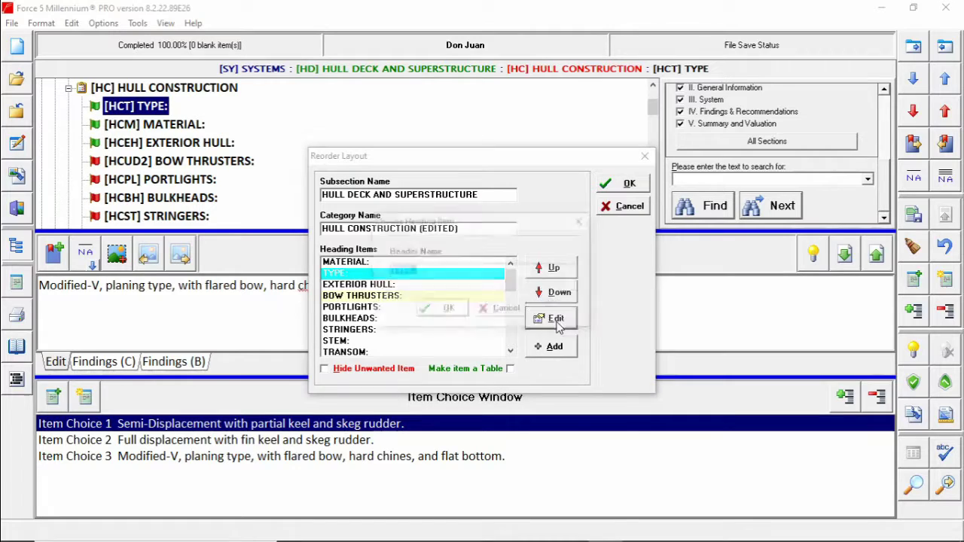
{"action": "left_click", "coordinate": [471, 273]}
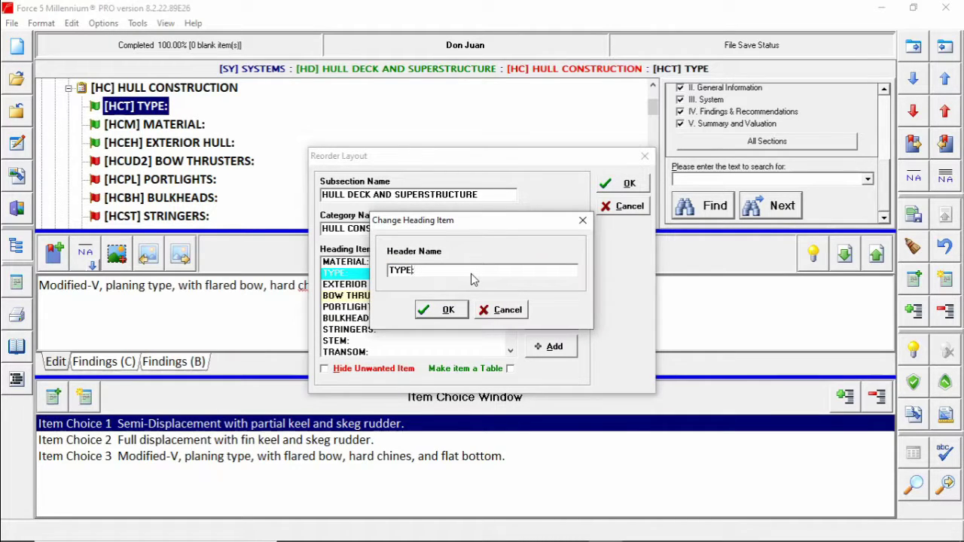
{"action": "key", "text": "BackSpace"}
{"action": "type", "text": "(EDITED):"}
{"action": "left_click", "coordinate": [441, 310]}
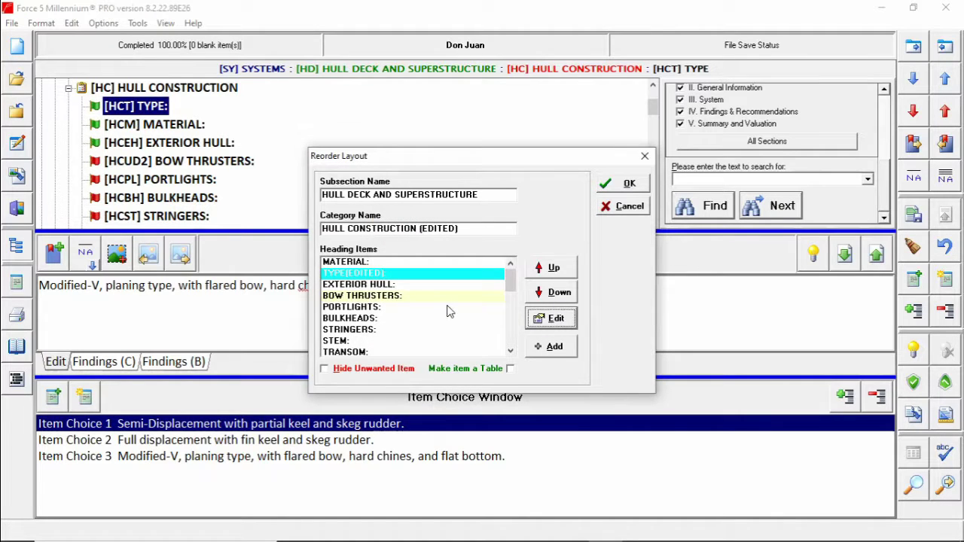
{"action": "left_click", "coordinate": [625, 184]}
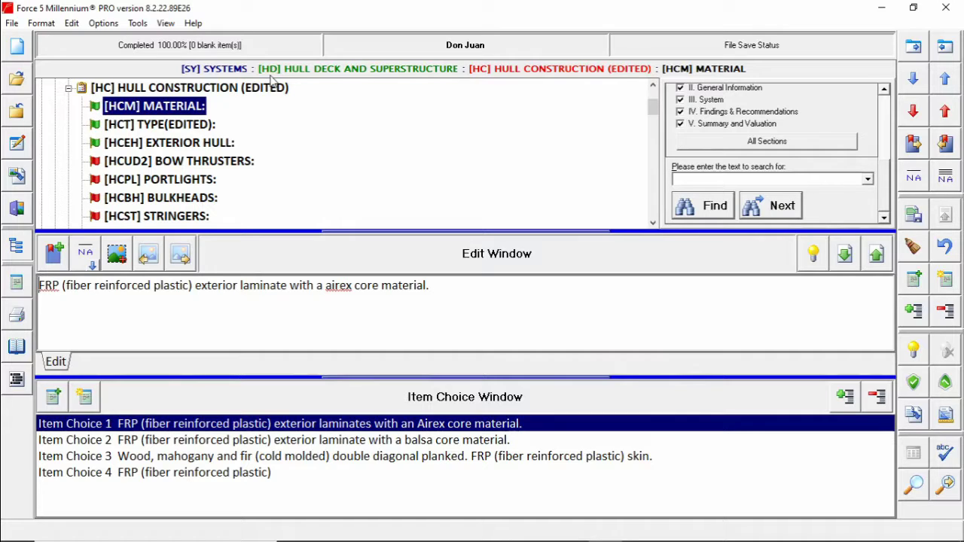
Step: Open the TYPE(EDITED) heading, review its C and B findings, and return to its description
{"action": "left_click", "coordinate": [151, 127]}
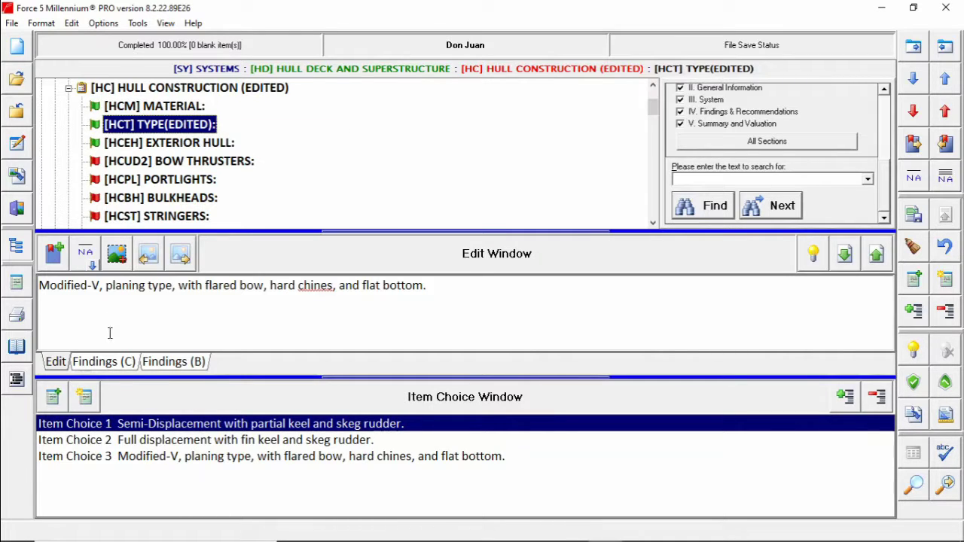
{"action": "left_click", "coordinate": [121, 362]}
{"action": "left_click", "coordinate": [162, 362]}
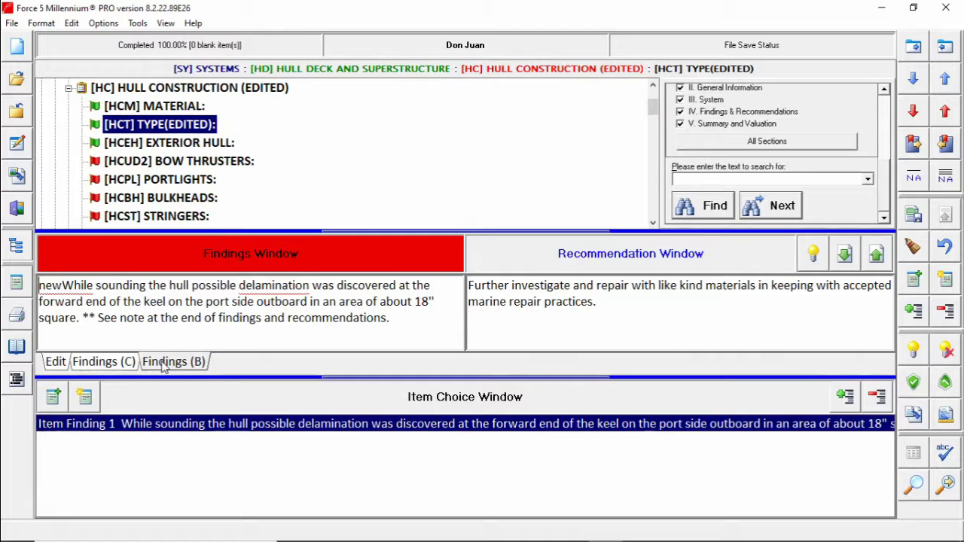
{"action": "left_click", "coordinate": [56, 363]}
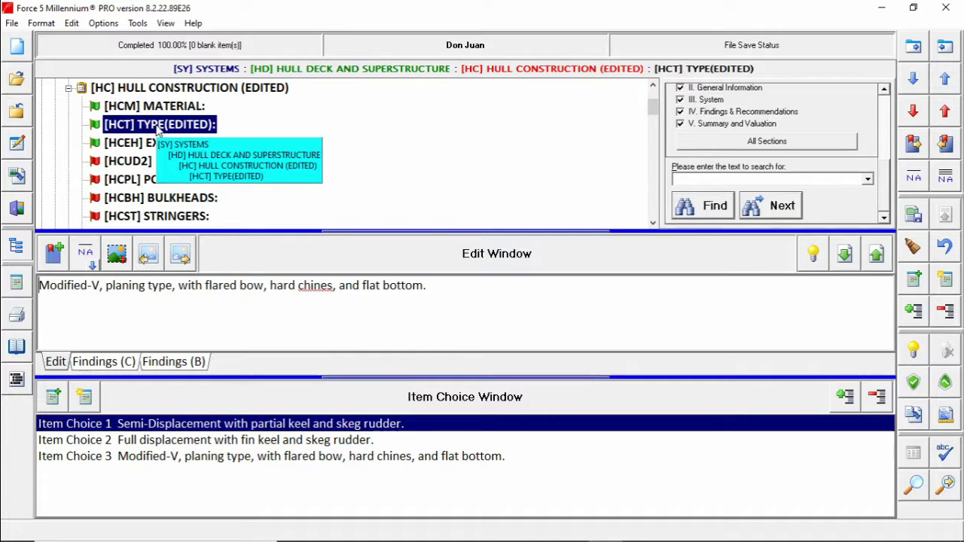
Step: Bookmark the EXTERIOR HULL heading and begin opening another survey file
{"action": "left_click", "coordinate": [139, 147]}
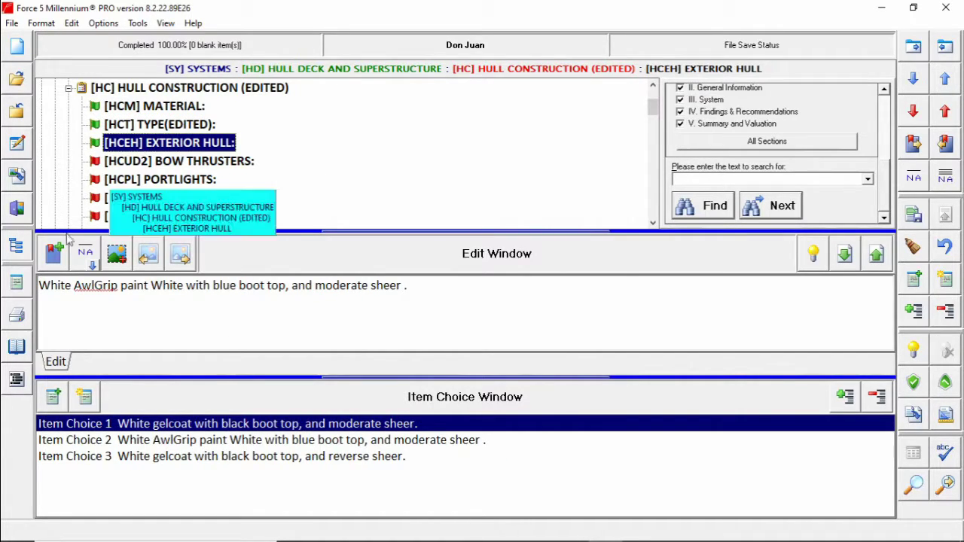
{"action": "left_click", "coordinate": [54, 255]}
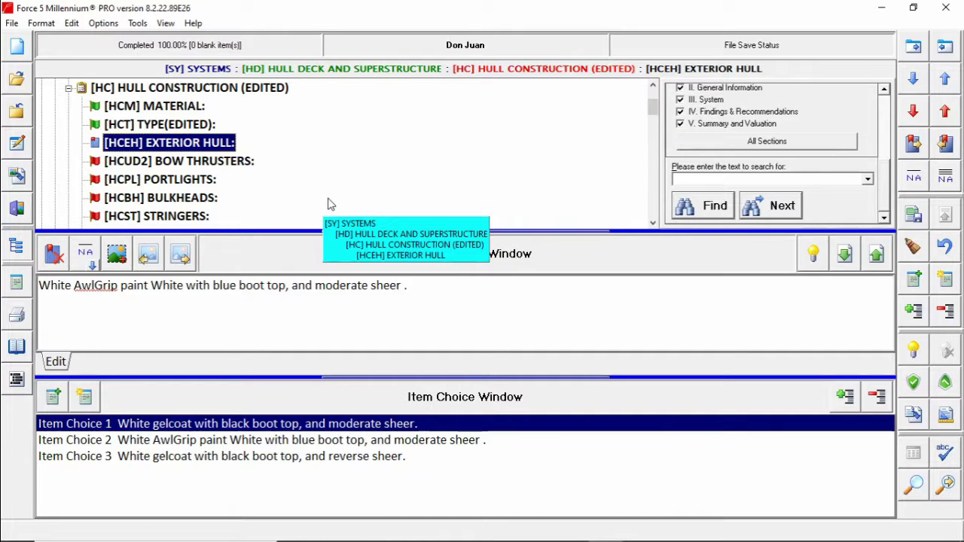
{"action": "left_click", "coordinate": [19, 86]}
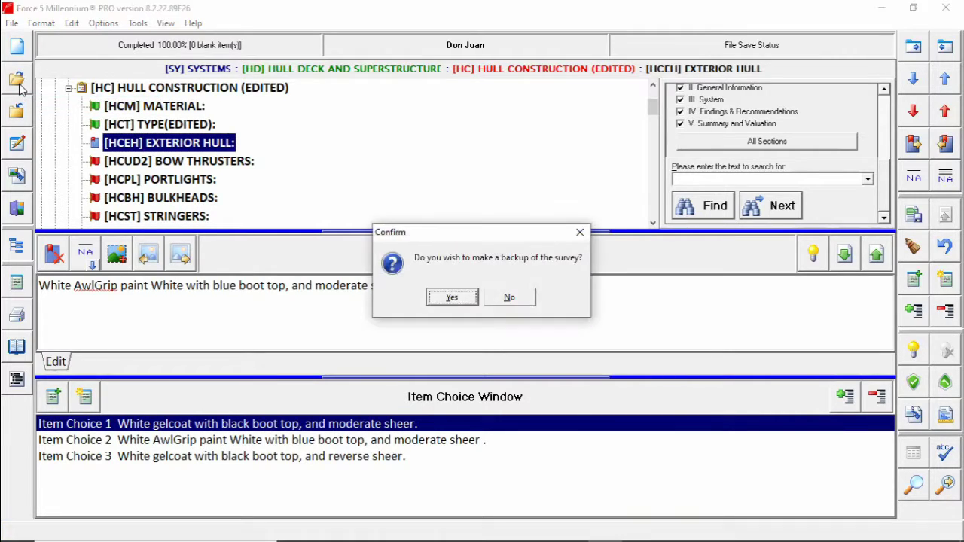
Step: Skip the backup, open the Samples folder, and convert the Don Juan survey into a template
{"action": "left_click", "coordinate": [510, 299]}
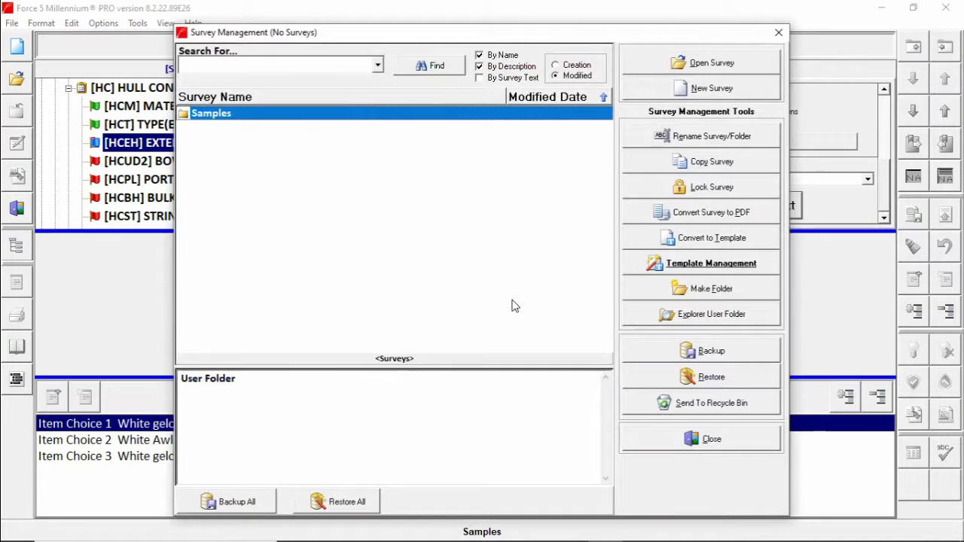
{"action": "double_click", "coordinate": [216, 117]}
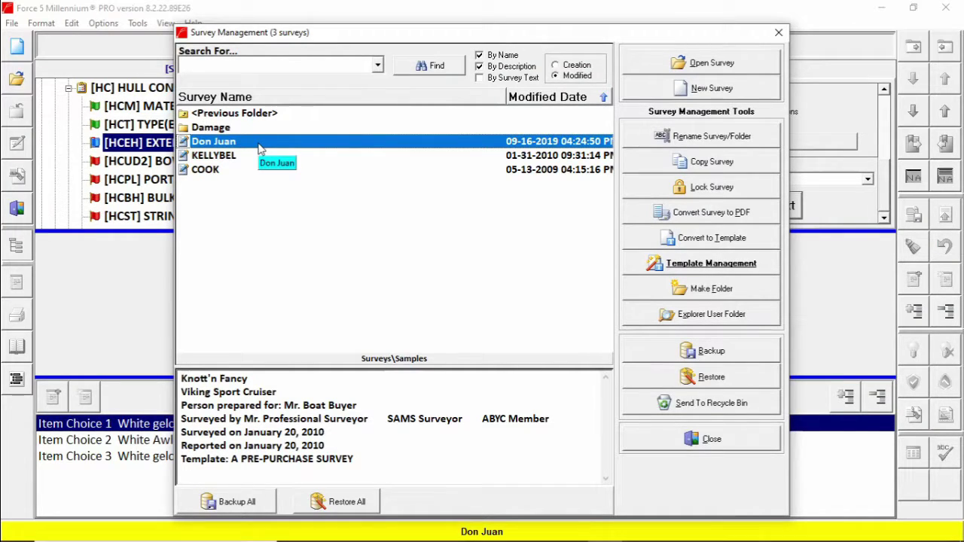
{"action": "left_click", "coordinate": [643, 245]}
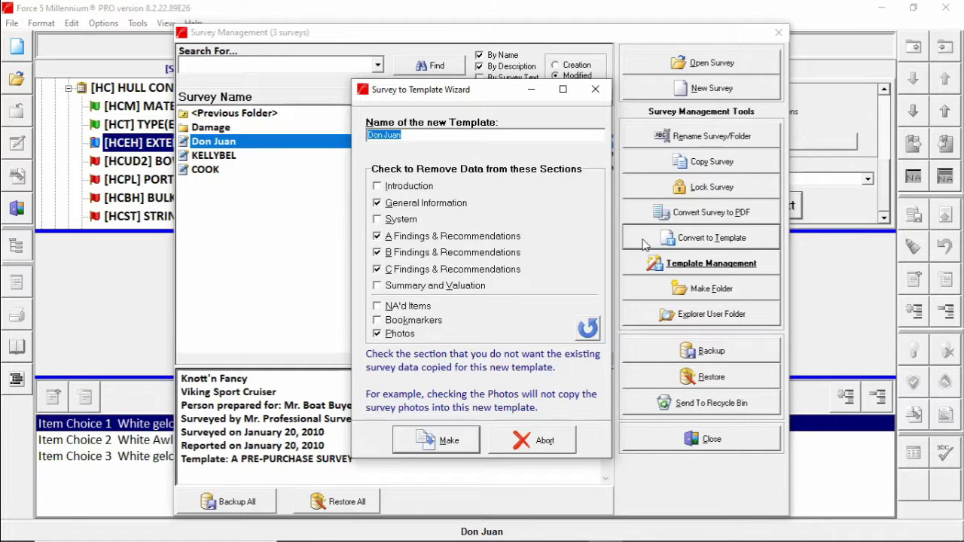
{"action": "left_click", "coordinate": [464, 137]}
Step: Name the template Demo, remove C Findings and Introduction data, and keep the photos
{"action": "left_click_drag", "start_coordinate": [464, 136], "coordinate": [343, 133]}
{"action": "type", "text": "Demo"}
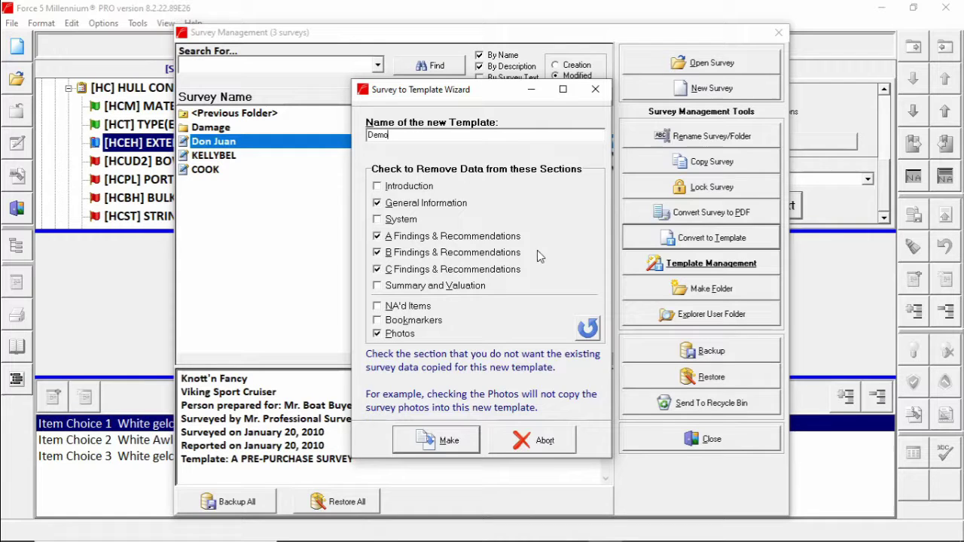
{"action": "left_click", "coordinate": [380, 272]}
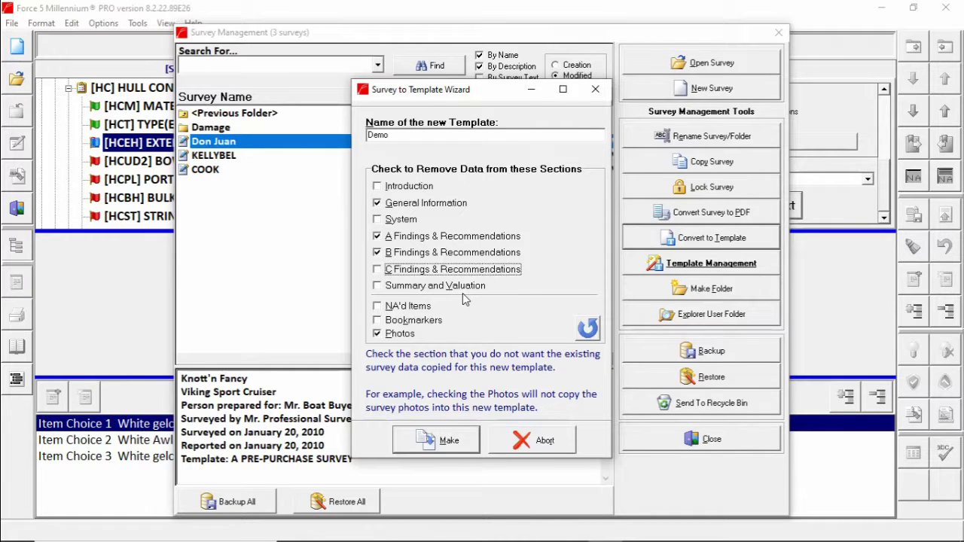
{"action": "left_click", "coordinate": [379, 272]}
{"action": "left_click", "coordinate": [378, 336]}
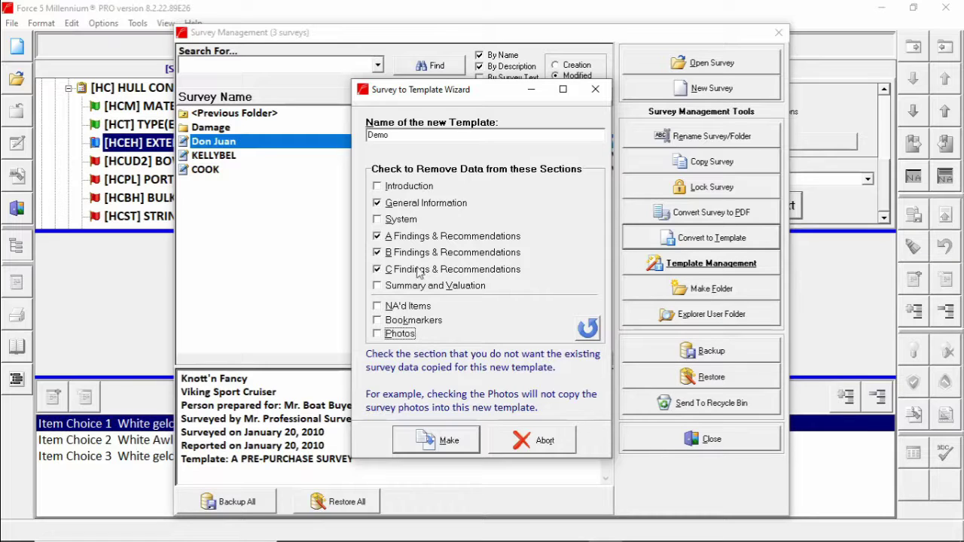
{"action": "left_click", "coordinate": [377, 187]}
Step: Also strip System, Summary and Valuation, photos and NA'd items from the Demo template
{"action": "left_click", "coordinate": [377, 219]}
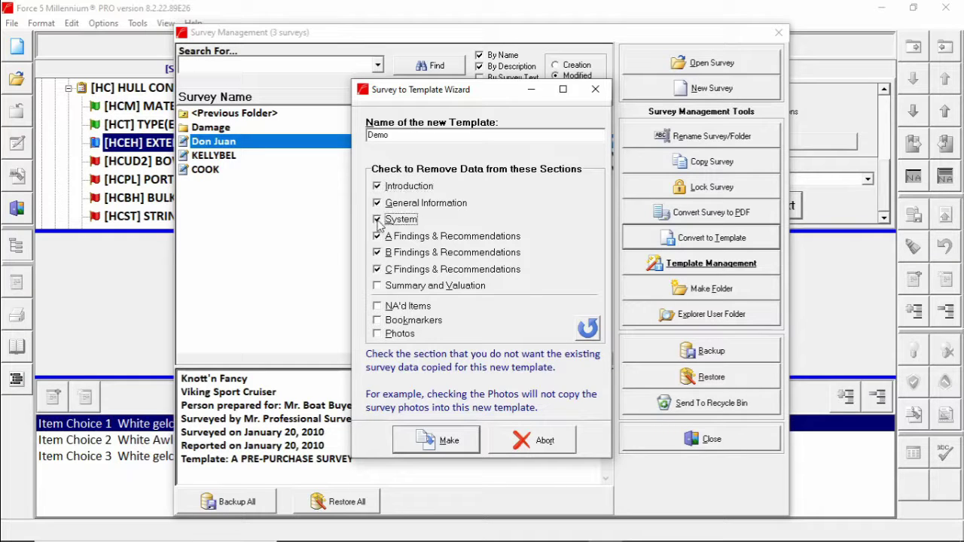
{"action": "left_click", "coordinate": [378, 286]}
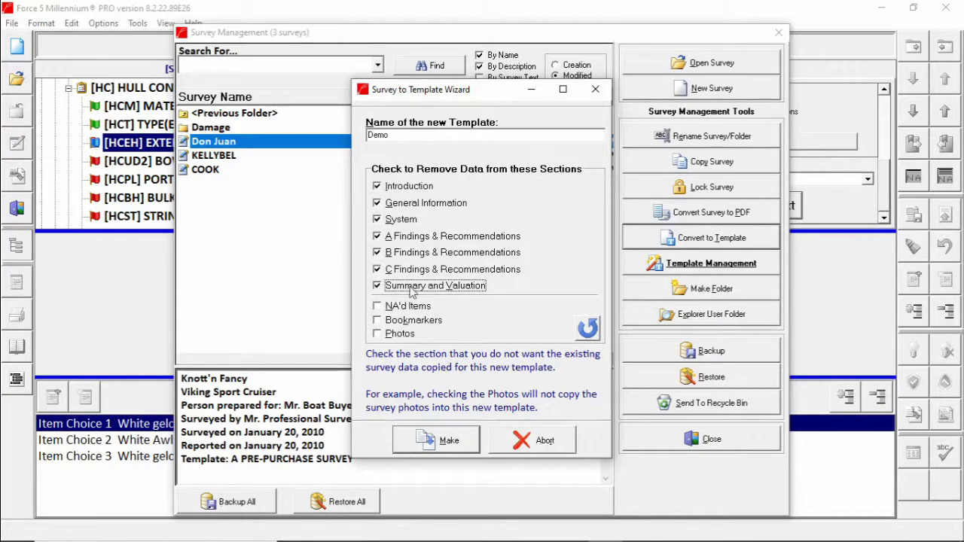
{"action": "left_click", "coordinate": [378, 334]}
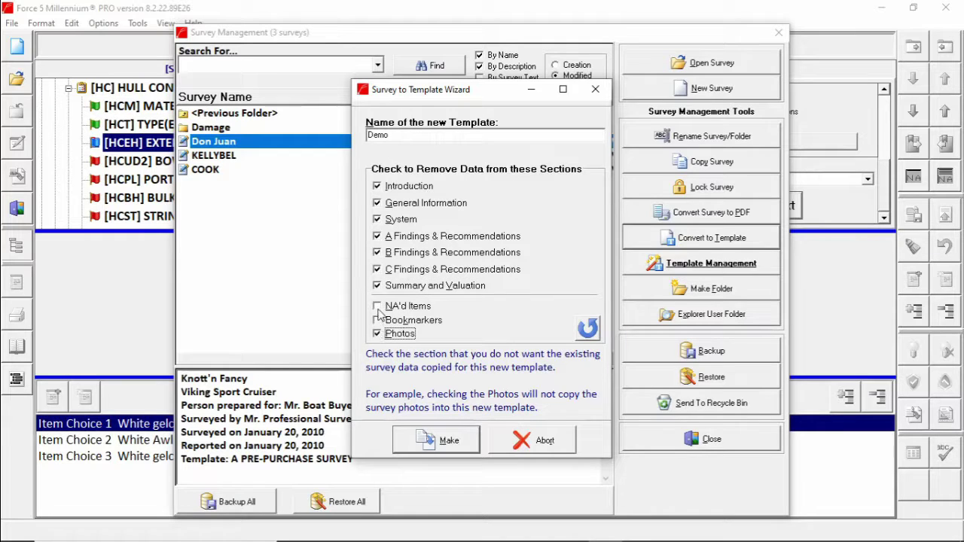
{"action": "left_click", "coordinate": [379, 307]}
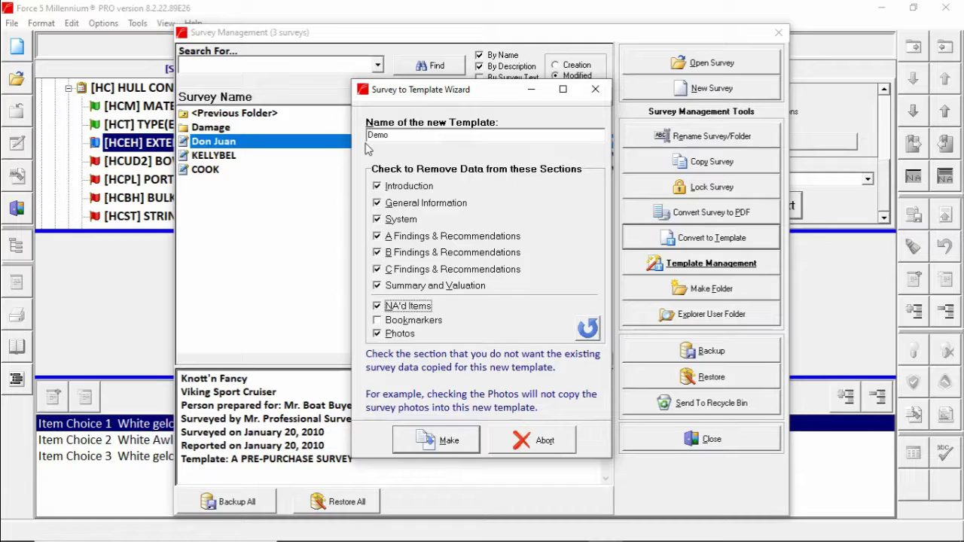
Step: Make the Demo template, acknowledge the conversion message, and start a new survey
{"action": "left_click", "coordinate": [439, 442]}
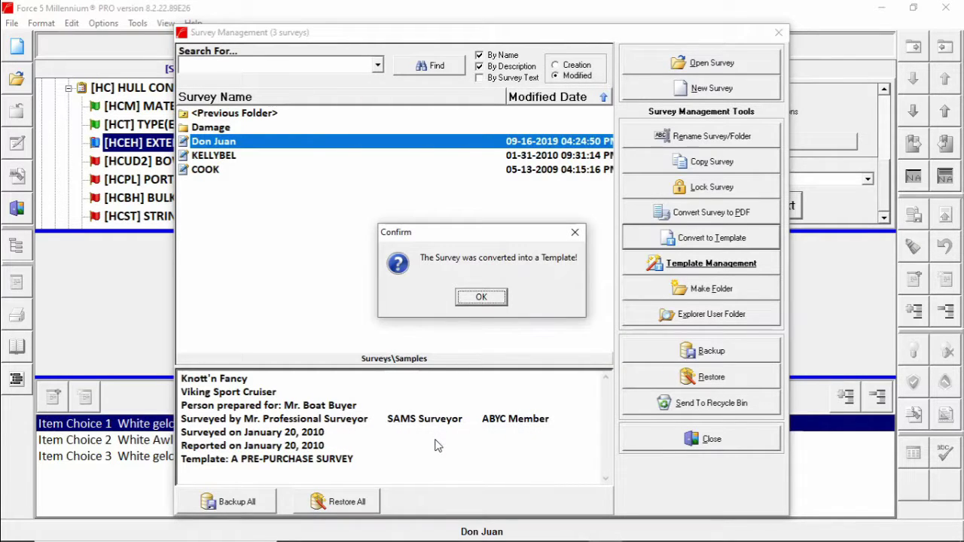
{"action": "left_click", "coordinate": [473, 300]}
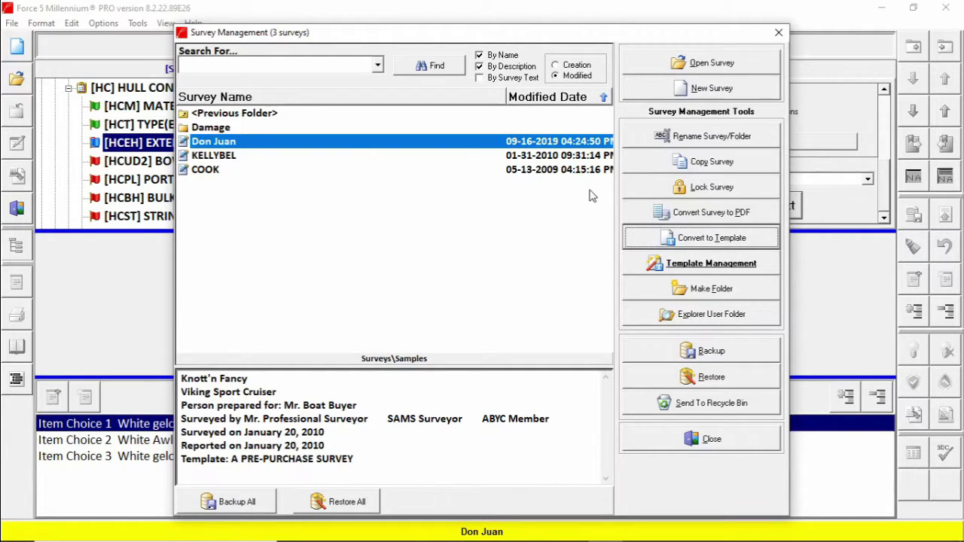
{"action": "left_click", "coordinate": [754, 90]}
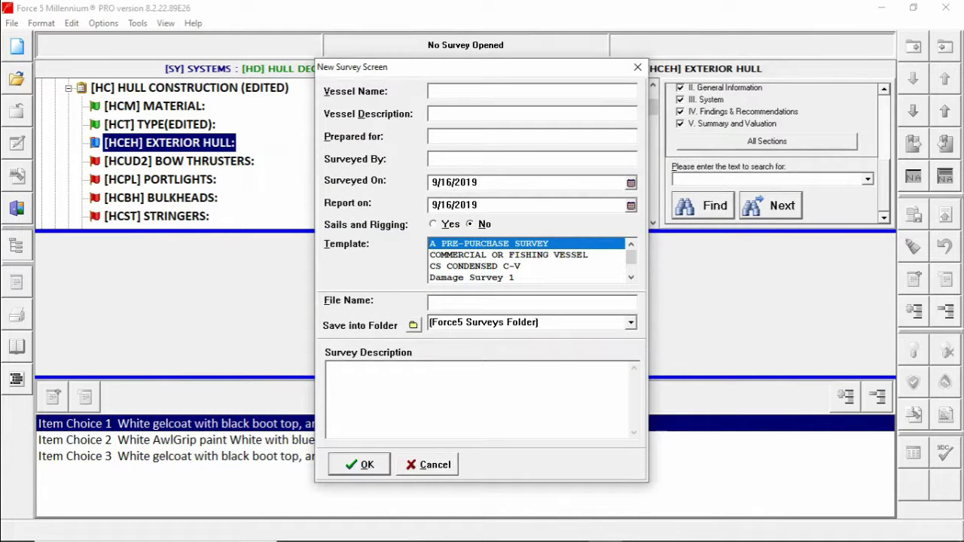
Step: Fill vessel name, description, prepared-for, surveyed-by and file name all with Demo
{"action": "type", "text": "Demo"}
{"action": "key", "text": "ctrl+a"}
{"action": "key", "text": "ctrl+c"}
{"action": "key", "text": "Tab"}
{"action": "key", "text": "ctrl+v"}
{"action": "key", "text": "Tab"}
{"action": "key", "text": "ctrl+v"}
{"action": "key", "text": "Tab"}
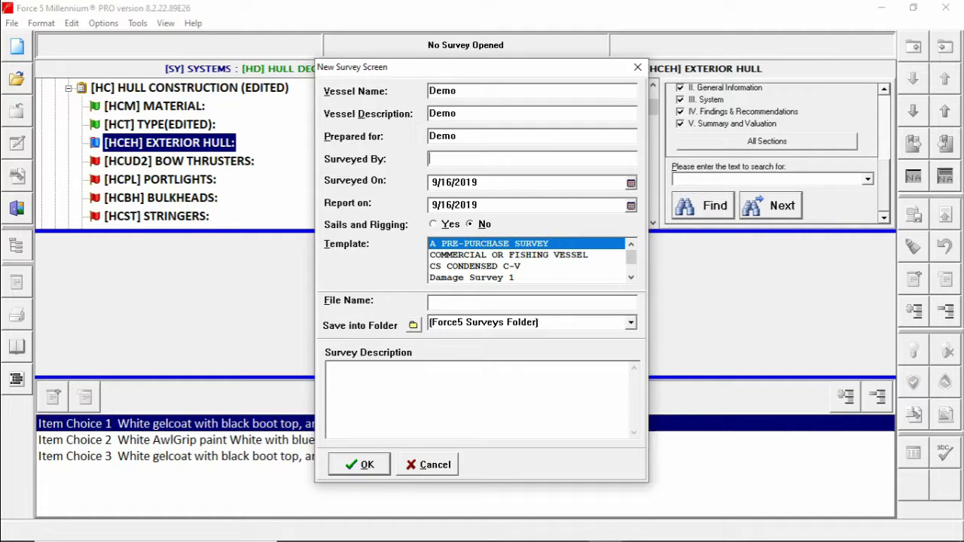
{"action": "key", "text": "ctrl+v"}
{"action": "key", "text": "Tab"}
{"action": "key", "text": "Tab"}
{"action": "key", "text": "Tab"}
{"action": "key", "text": "Tab"}
{"action": "key", "text": "Tab"}
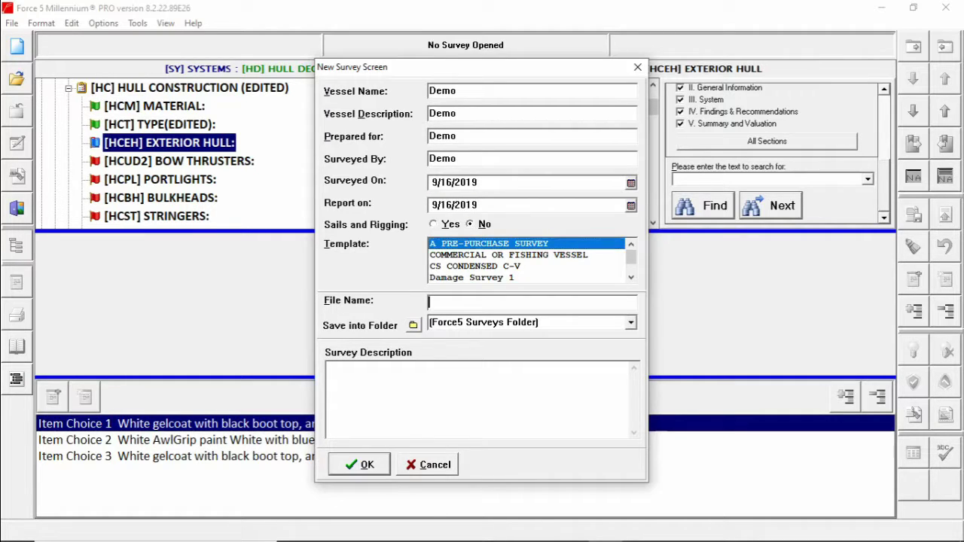
{"action": "key", "text": "ctrl+v"}
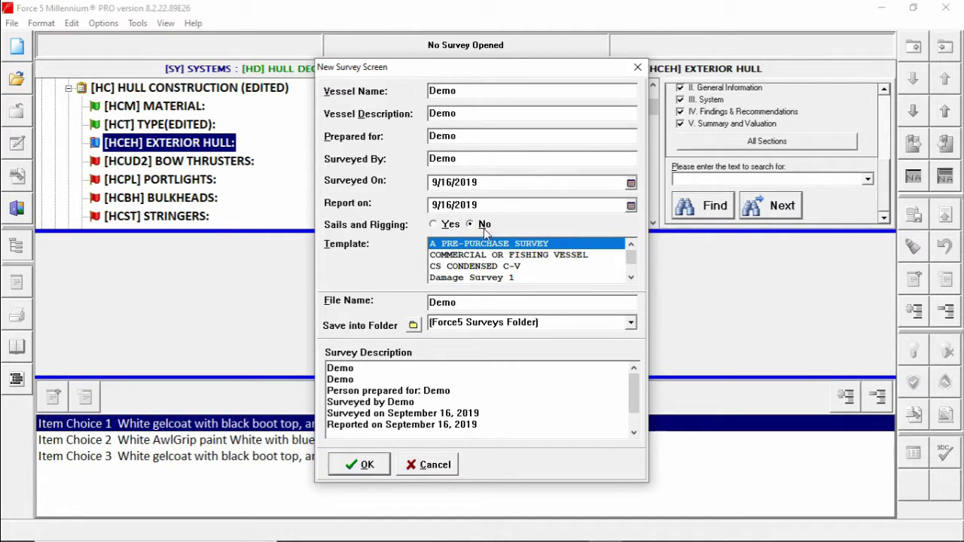
Step: Choose the Demo template and create the new Demo survey
{"action": "left_click", "coordinate": [631, 277]}
{"action": "left_click", "coordinate": [631, 277]}
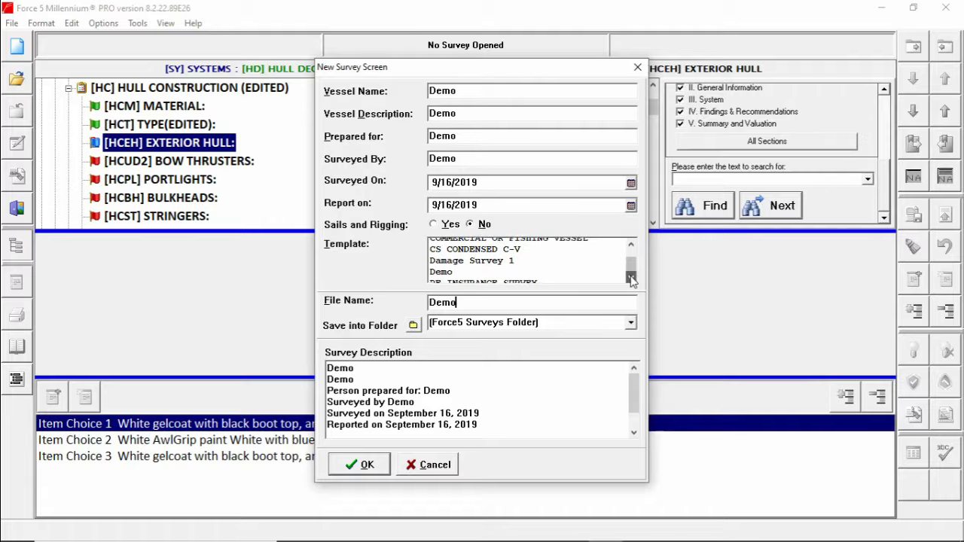
{"action": "left_click", "coordinate": [480, 267]}
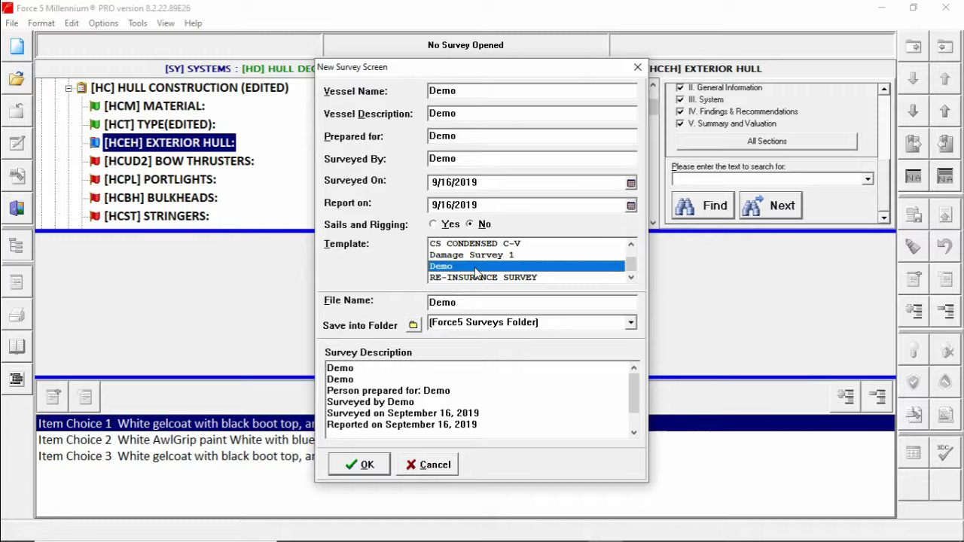
{"action": "left_click", "coordinate": [362, 465]}
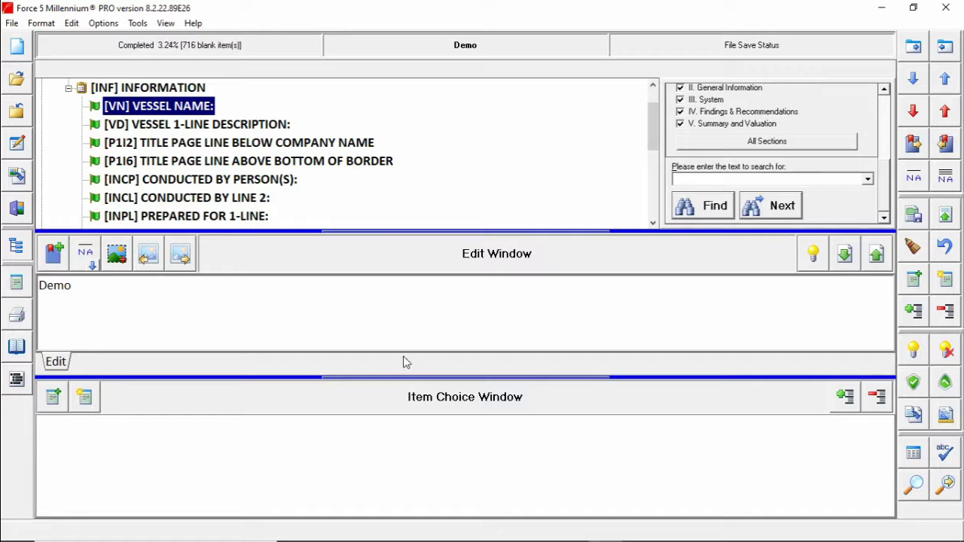
{"action": "mouse_move", "coordinate": [481, 48]}
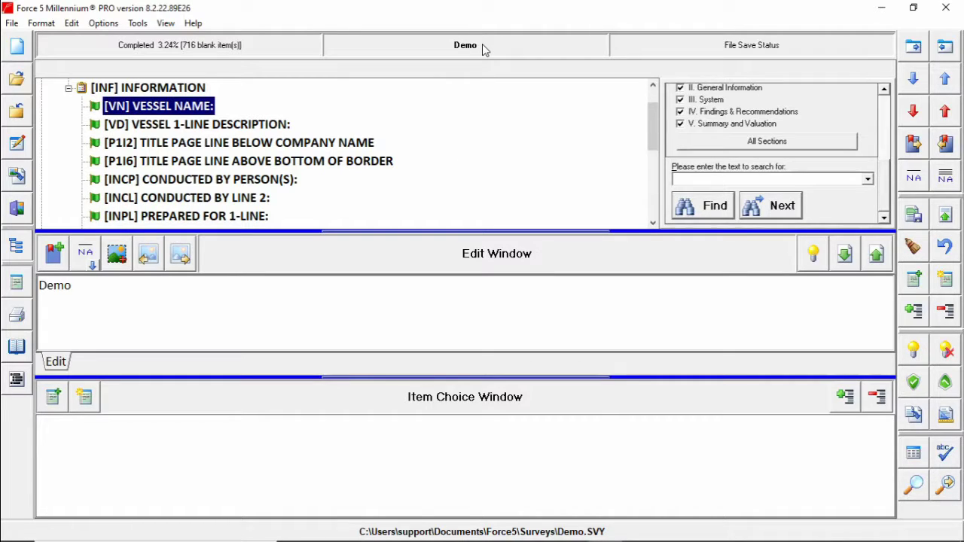
{"action": "left_click", "coordinate": [484, 47]}
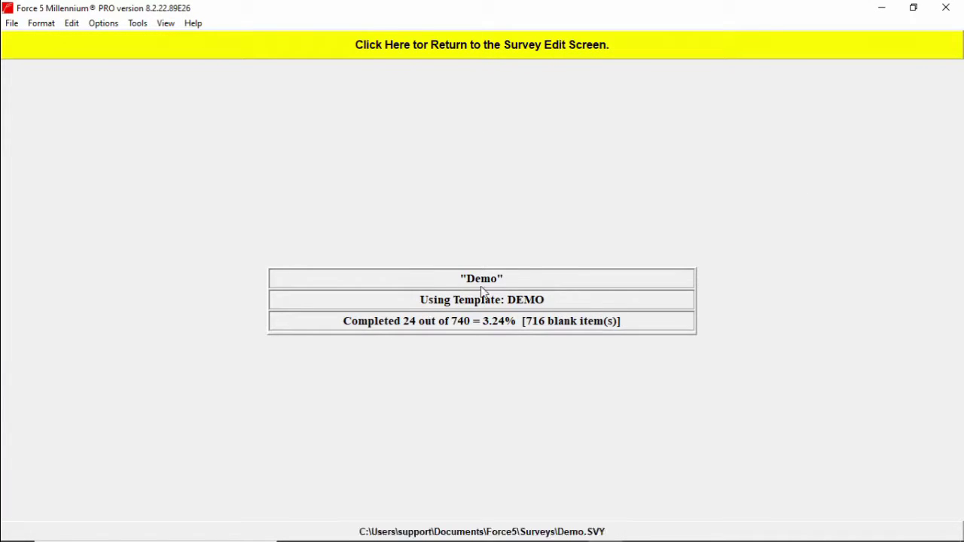
{"action": "left_click", "coordinate": [487, 48]}
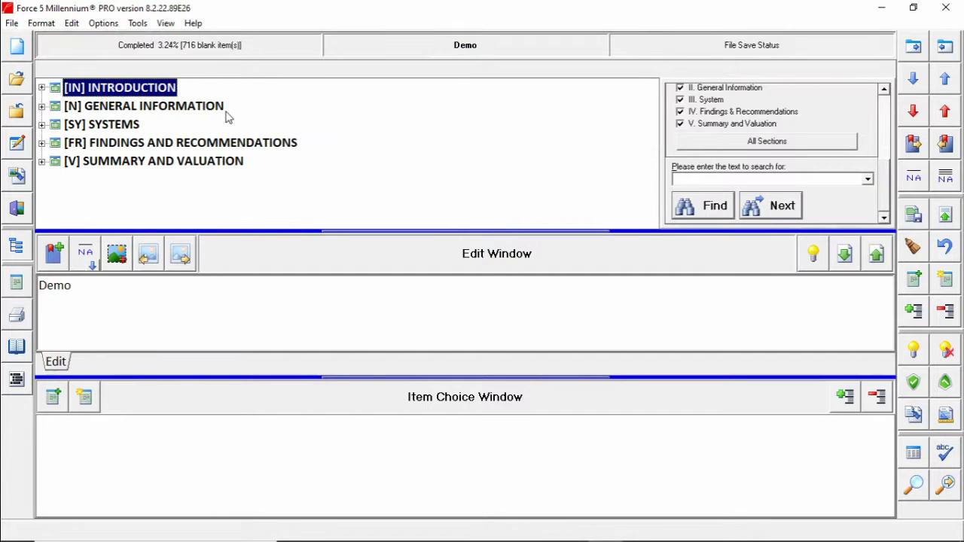
Step: Review TYPE(EDITED) under SYSTEMS > HULL DECK > HULL CONSTRUCTION, then print the full size report
{"action": "left_click", "coordinate": [42, 125]}
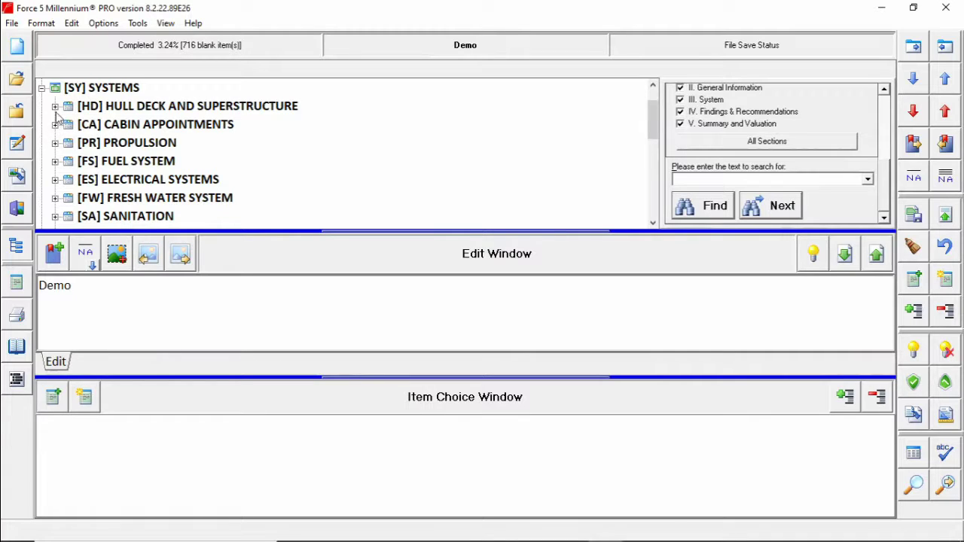
{"action": "left_click", "coordinate": [55, 107]}
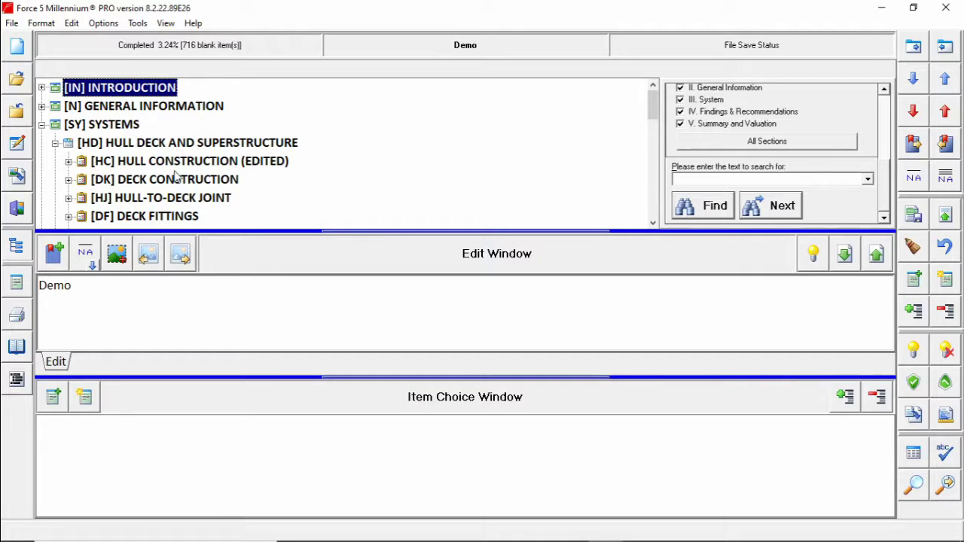
{"action": "left_click", "coordinate": [68, 163]}
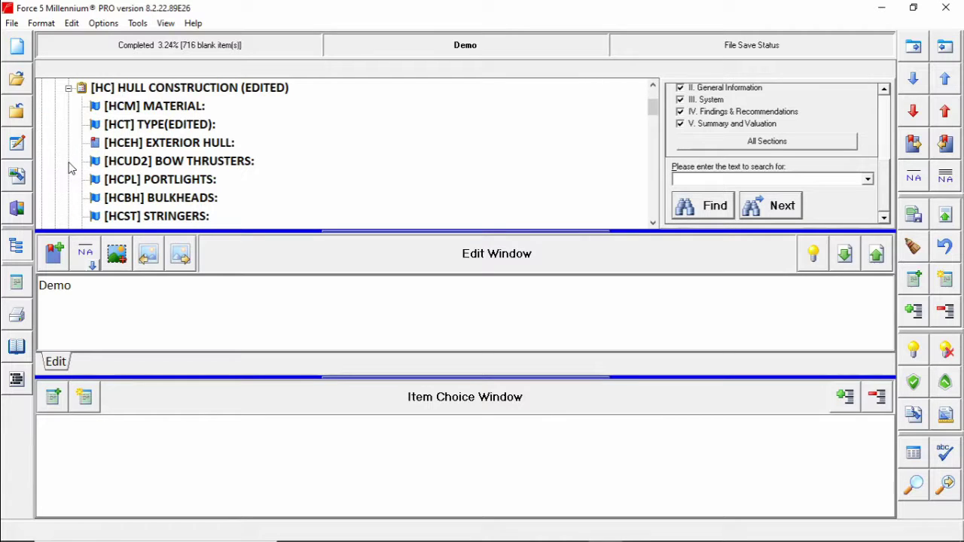
{"action": "left_click", "coordinate": [193, 133]}
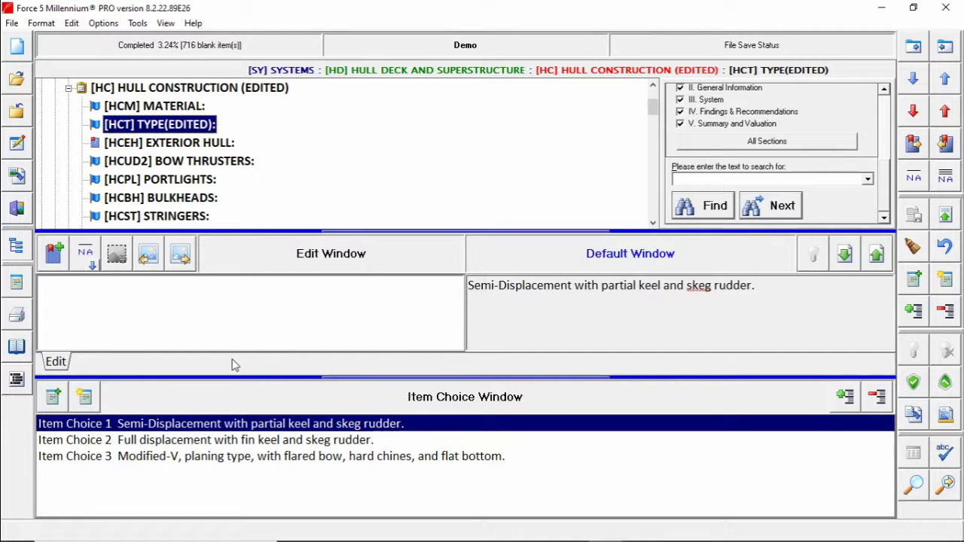
{"action": "left_click", "coordinate": [95, 142]}
{"action": "left_click", "coordinate": [17, 314]}
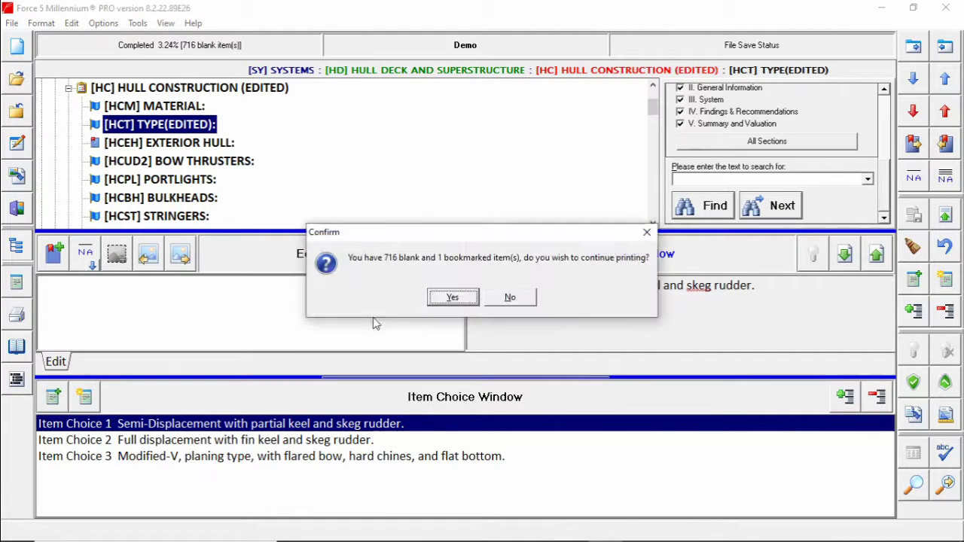
Step: Continue despite the 716 blank items and generate the full size report preview as PDF
{"action": "left_click", "coordinate": [442, 303]}
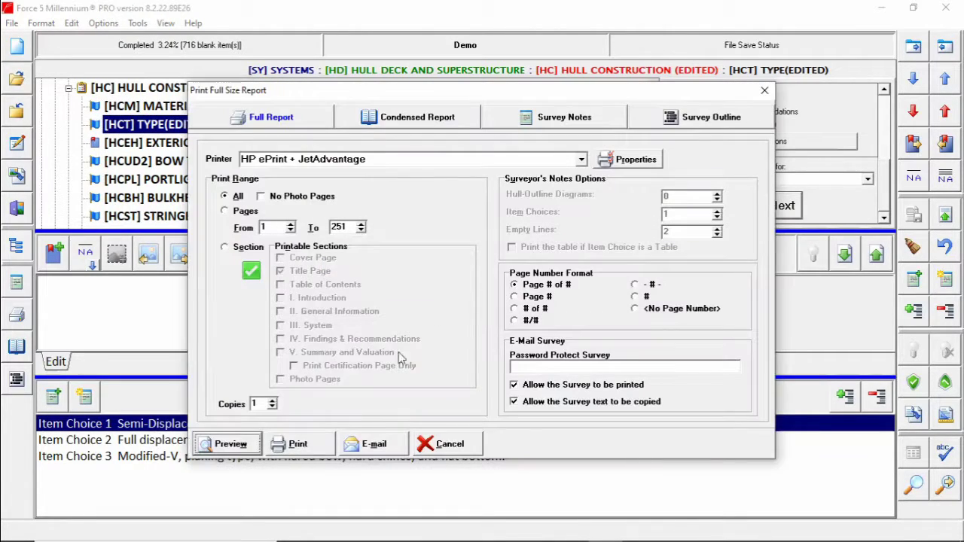
{"action": "left_click", "coordinate": [224, 446]}
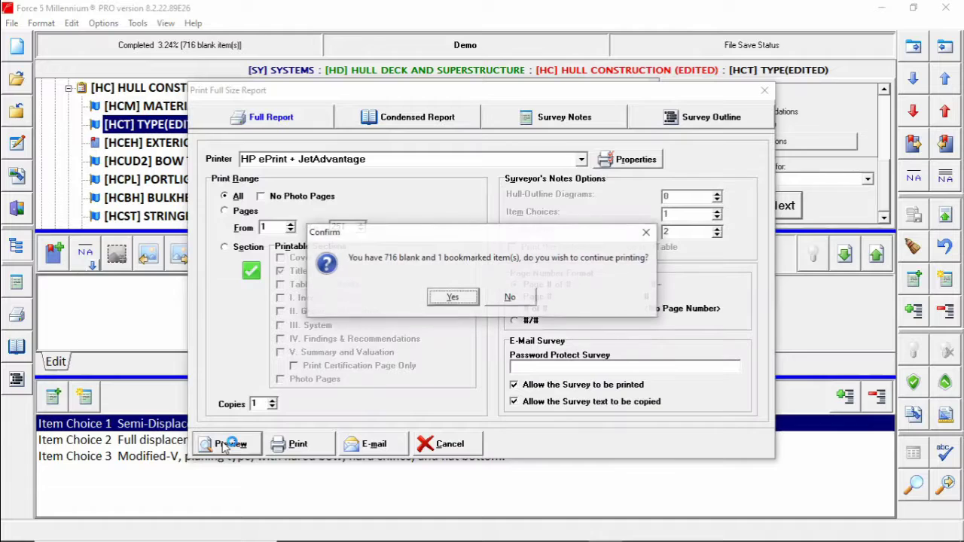
{"action": "left_click", "coordinate": [451, 298]}
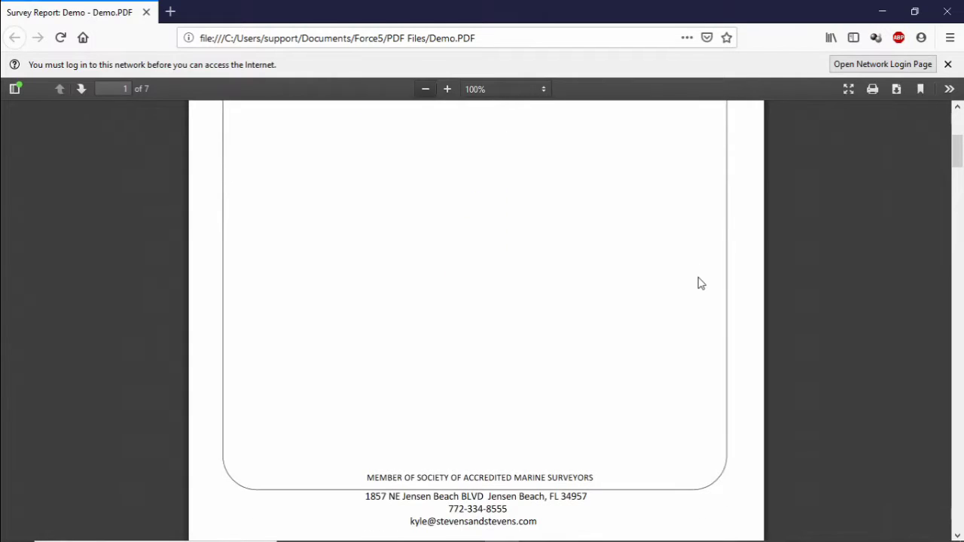
{"action": "scroll", "coordinate": [700, 283], "scroll_direction": "up", "scroll_amount": 1}
{"action": "scroll", "coordinate": [700, 283], "scroll_direction": "up", "scroll_amount": 1}
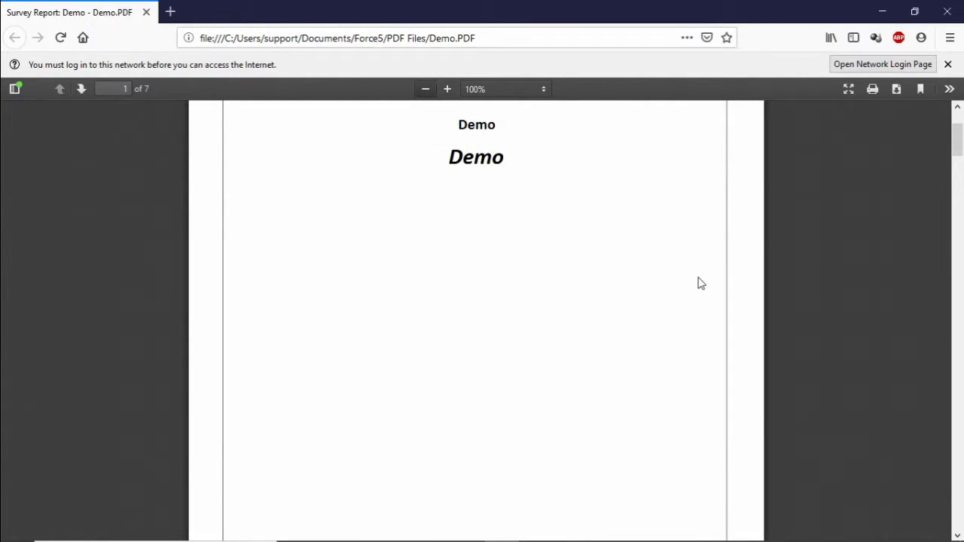
{"action": "scroll", "coordinate": [585, 289], "scroll_direction": "down", "scroll_amount": 20}
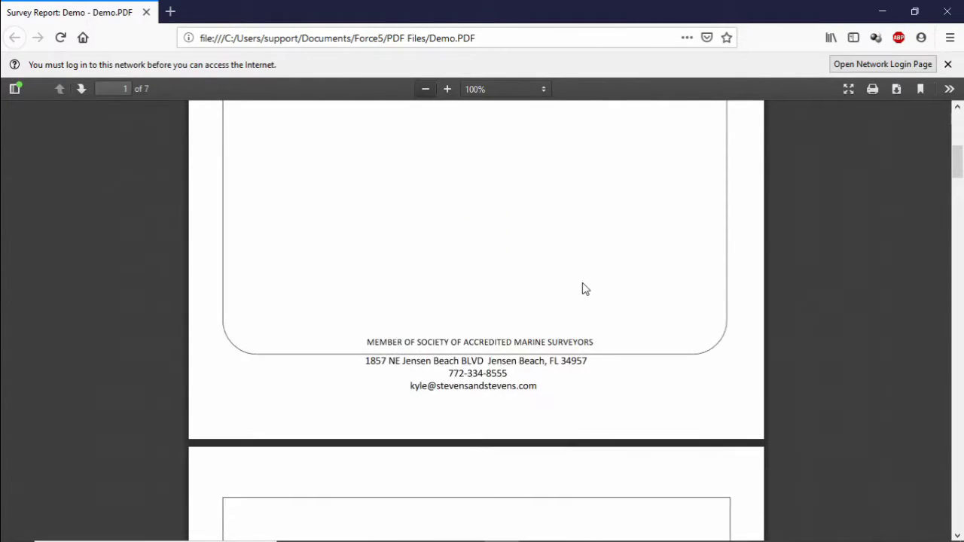
{"action": "scroll", "coordinate": [586, 290], "scroll_direction": "down", "scroll_amount": 3}
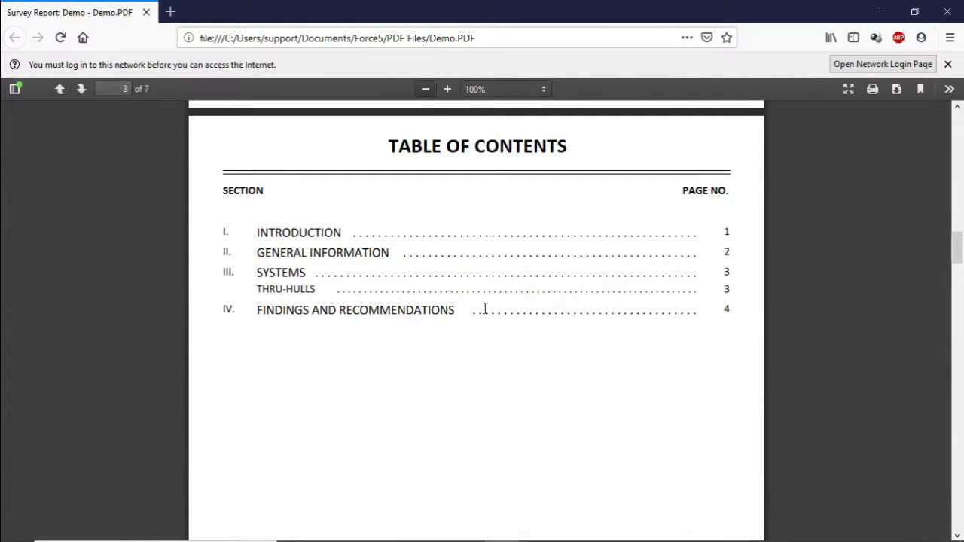
{"action": "scroll", "coordinate": [485, 308], "scroll_direction": "down", "scroll_amount": 15}
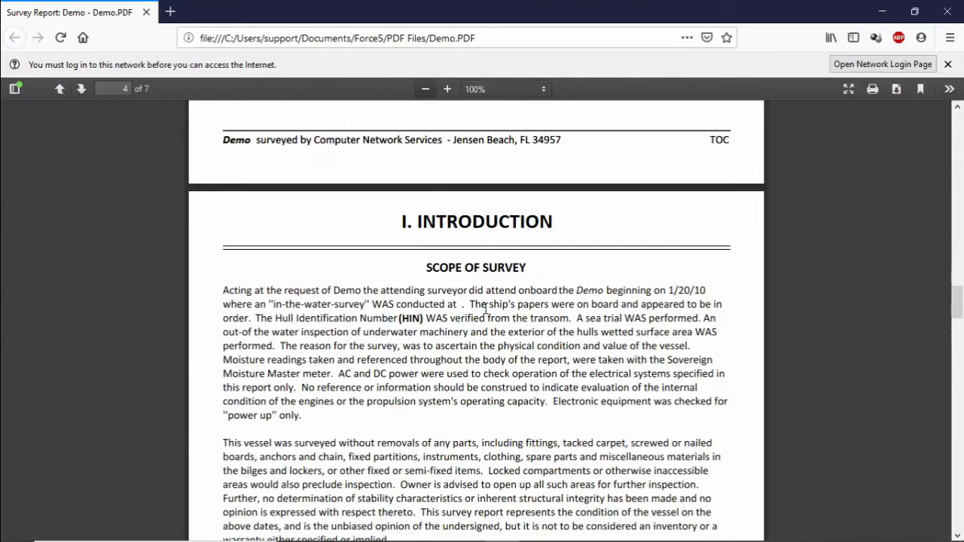
{"action": "scroll", "coordinate": [486, 309], "scroll_direction": "down", "scroll_amount": 15}
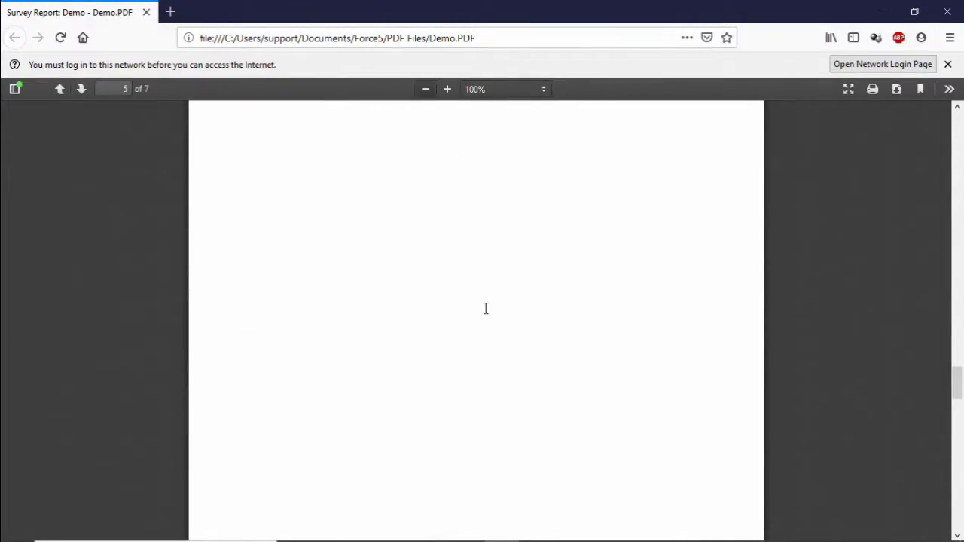